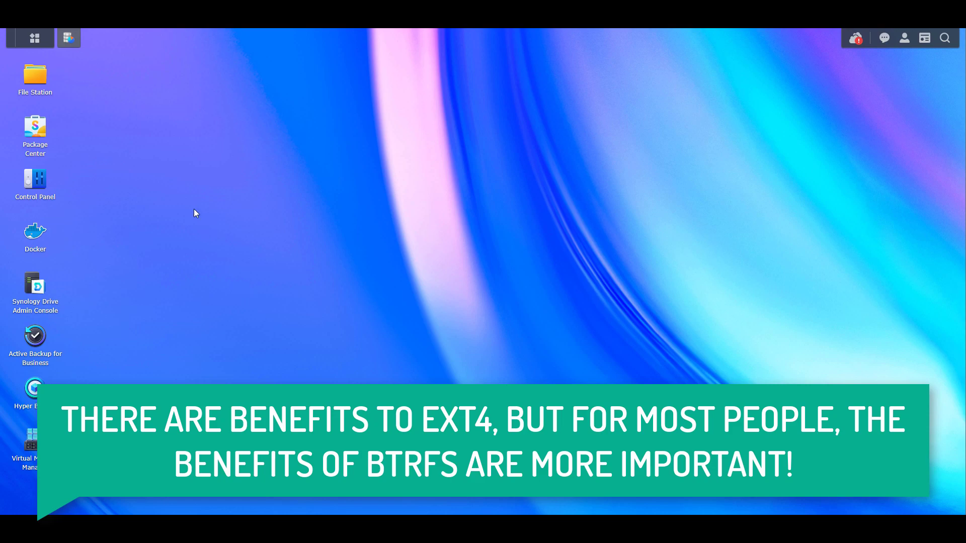
Step: In Storage Manager, open the data scrubbing schedule settings for Storage Pool 1
{"action": "left_click", "coordinate": [68, 38]}
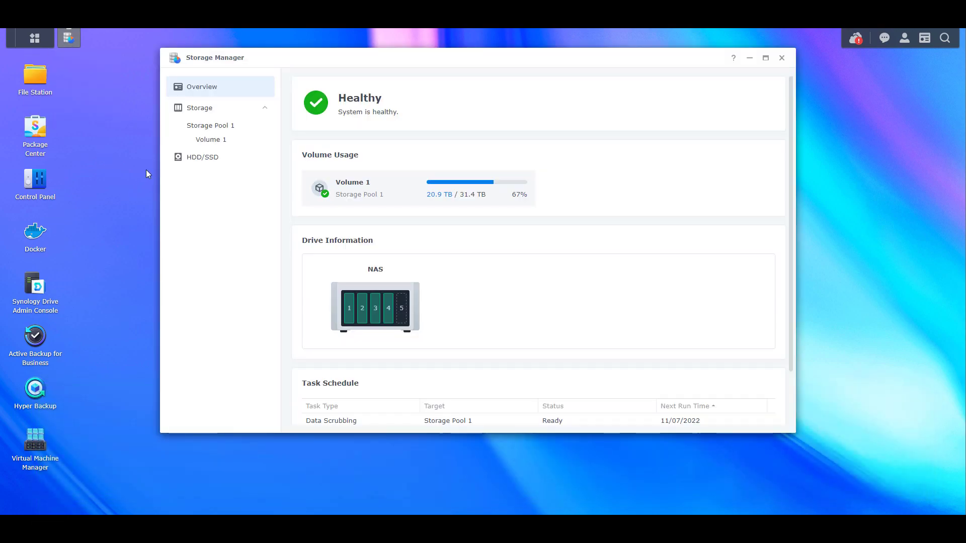
{"action": "left_click", "coordinate": [204, 125]}
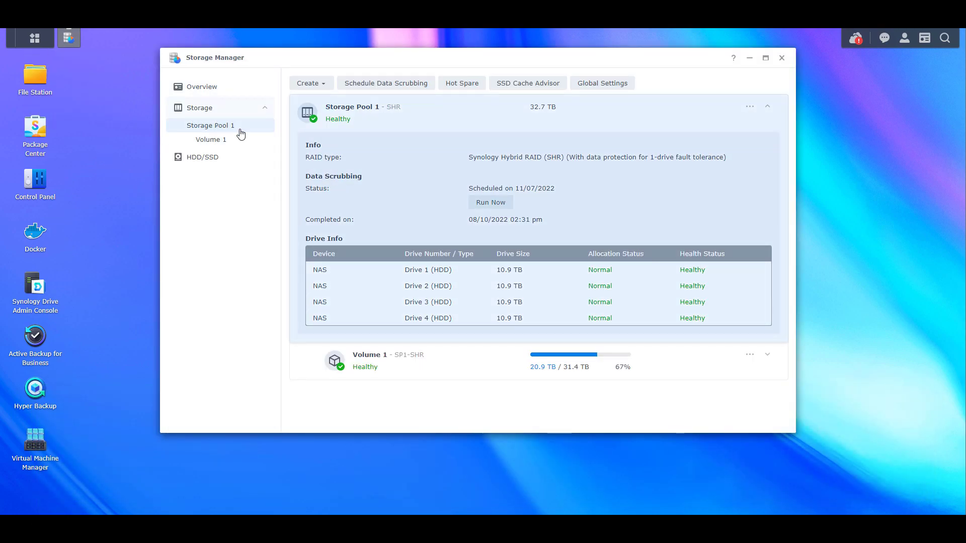
{"action": "left_click", "coordinate": [410, 92]}
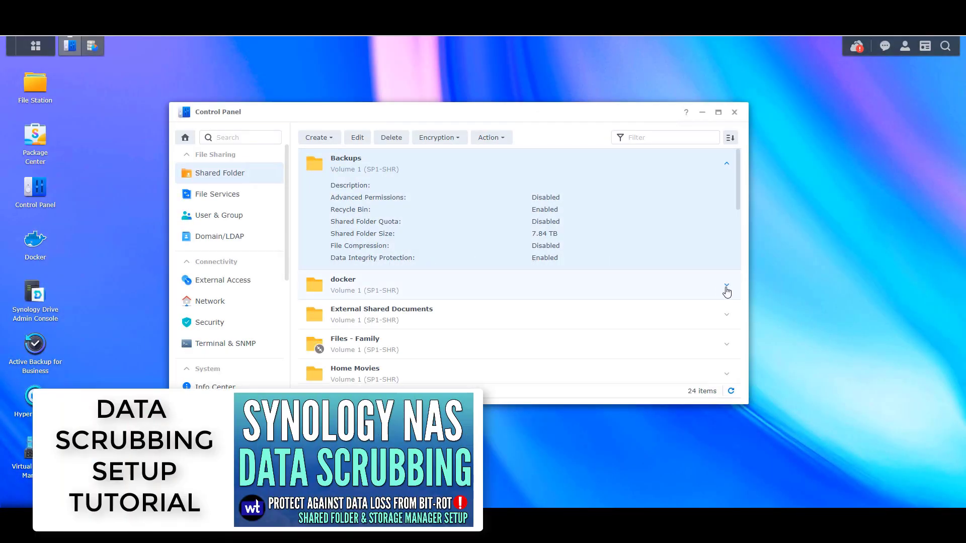
Step: Expand the docker shared folder's details to confirm data integrity protection, then continue to advanced settings
{"action": "left_click", "coordinate": [727, 287]}
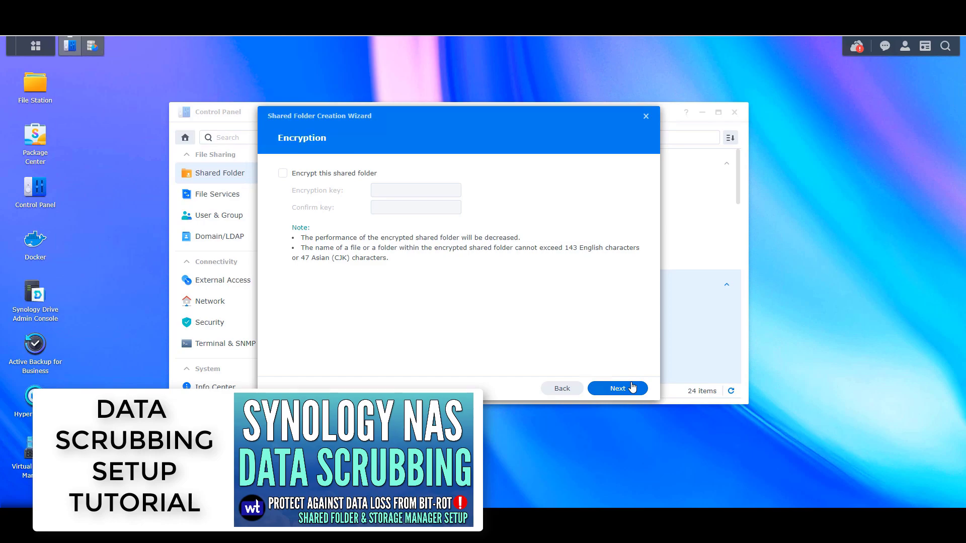
{"action": "left_click", "coordinate": [633, 386]}
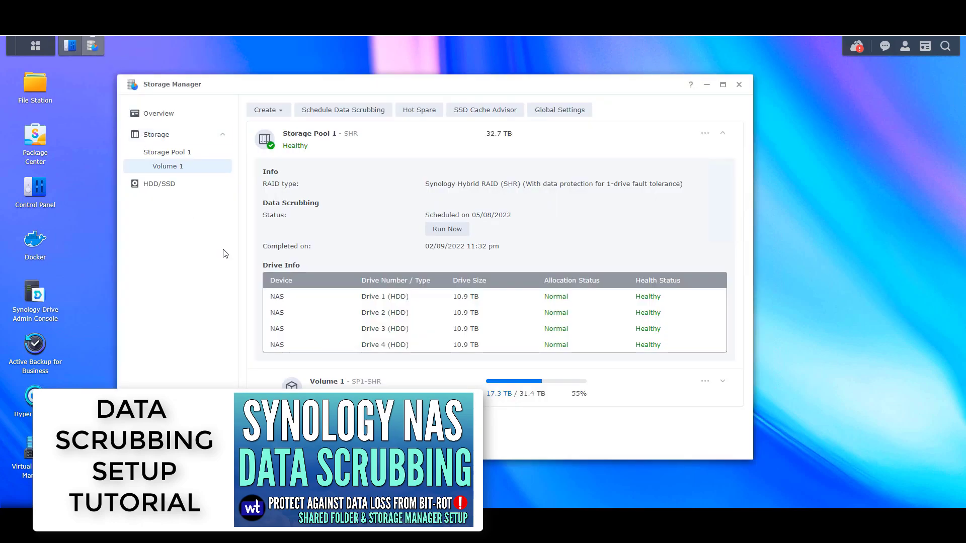
Step: Schedule Storage Pool 1's data scrubbing to repeat every three months
{"action": "left_click", "coordinate": [166, 152]}
{"action": "left_click", "coordinate": [343, 109]}
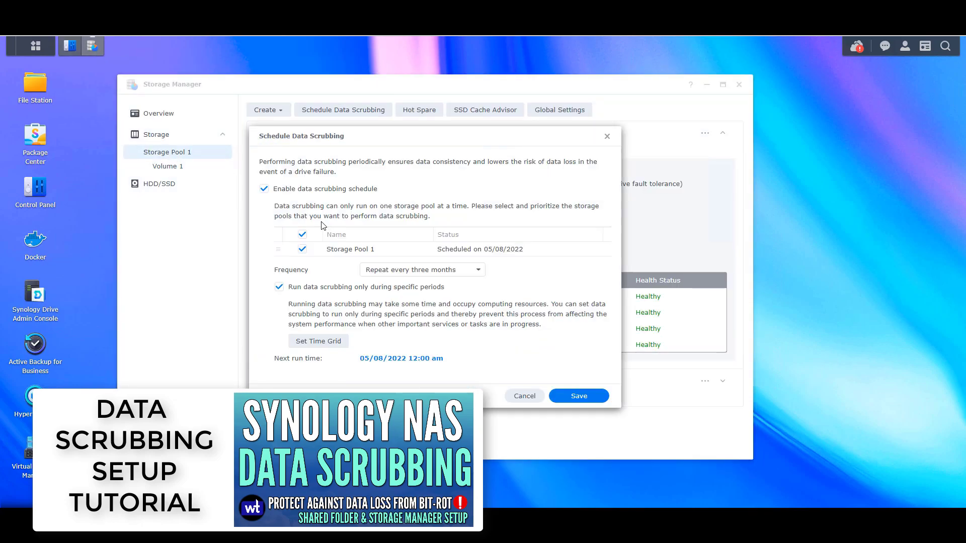
{"action": "left_click", "coordinate": [397, 270]}
{"action": "left_click", "coordinate": [410, 313]}
{"action": "left_click", "coordinate": [422, 270]}
{"action": "left_click", "coordinate": [410, 298]}
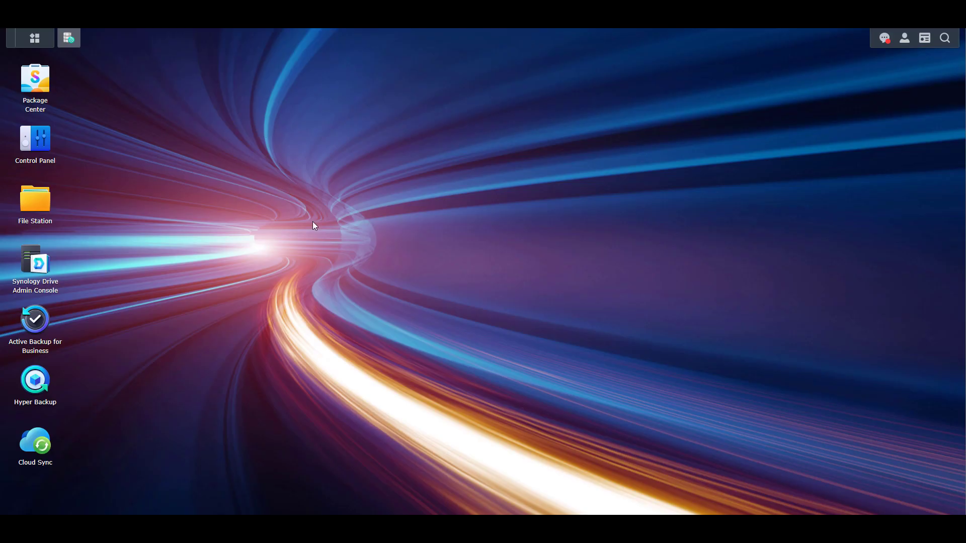
Step: In Snapshot Replication, review the Snapshot Testing folder's retention and advanced snapshot settings without changing them
{"action": "left_click", "coordinate": [69, 45]}
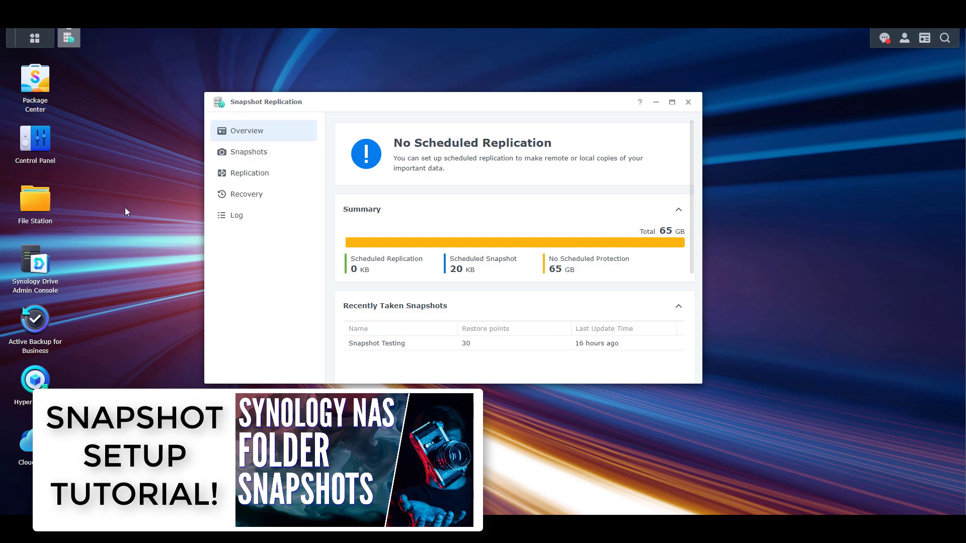
{"action": "left_click", "coordinate": [234, 153]}
{"action": "scroll", "coordinate": [433, 232], "scroll_direction": "down", "scroll_amount": 3}
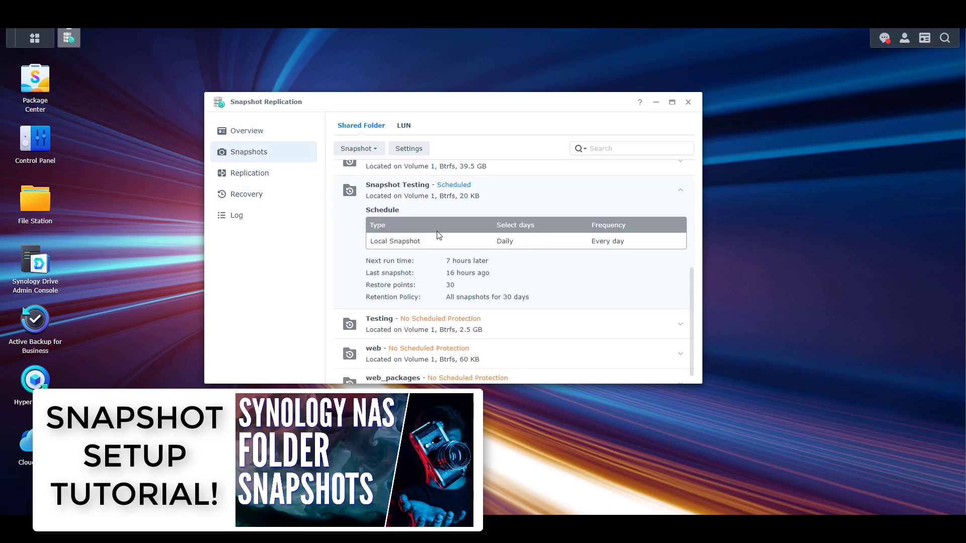
{"action": "left_click", "coordinate": [411, 207]}
{"action": "left_click", "coordinate": [409, 148]}
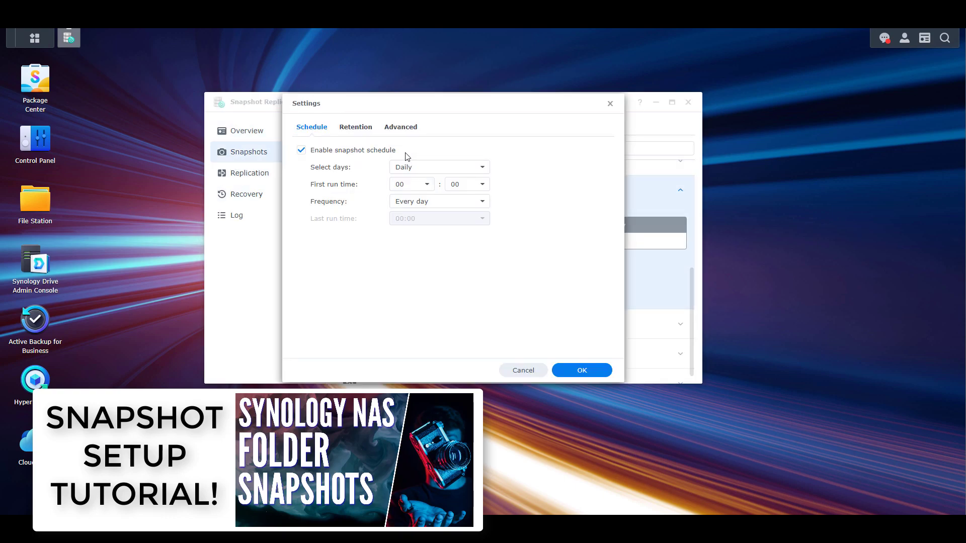
{"action": "left_click", "coordinate": [359, 132]}
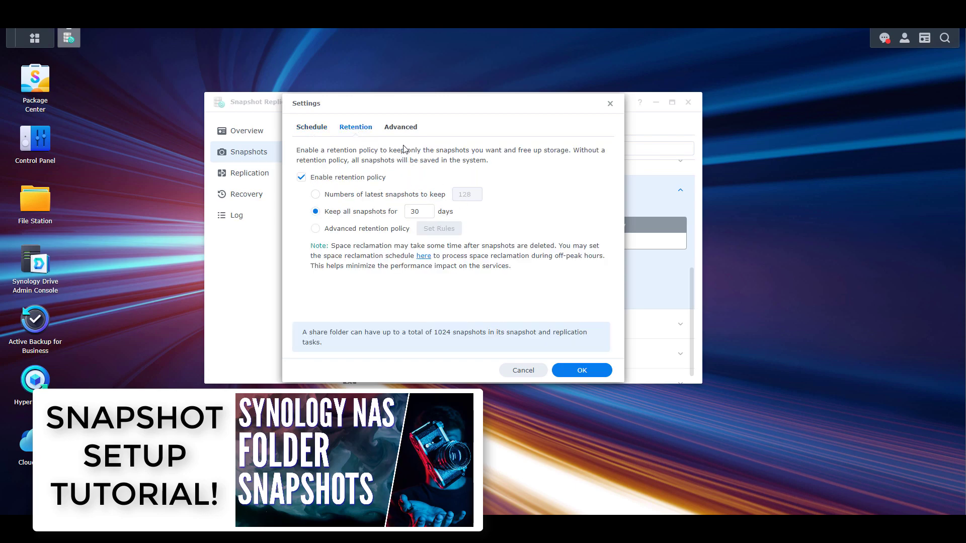
{"action": "left_click", "coordinate": [401, 129]}
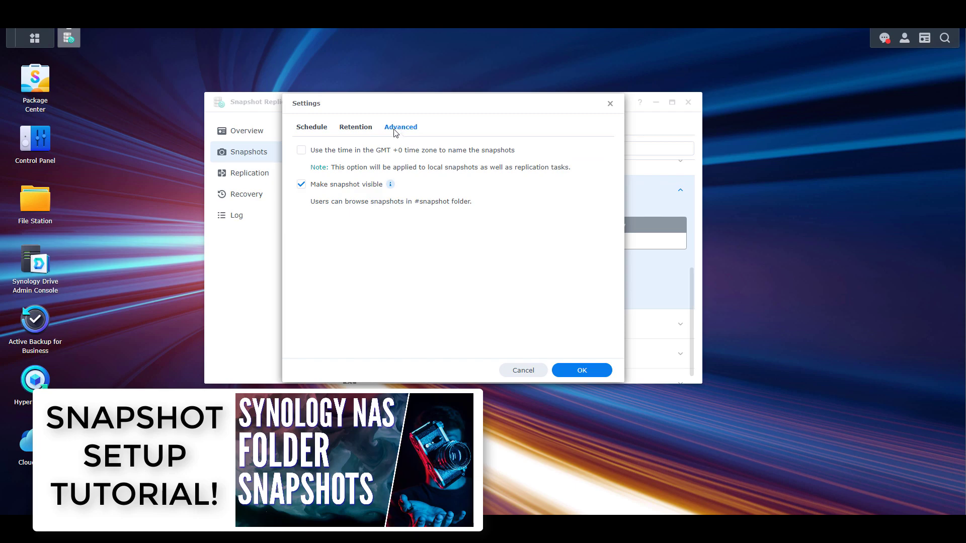
{"action": "left_click", "coordinate": [523, 370]}
Step: Show the Snapshot Testing snapshot list and select the newest 09/18/2022 snapshot
{"action": "left_click", "coordinate": [366, 150]}
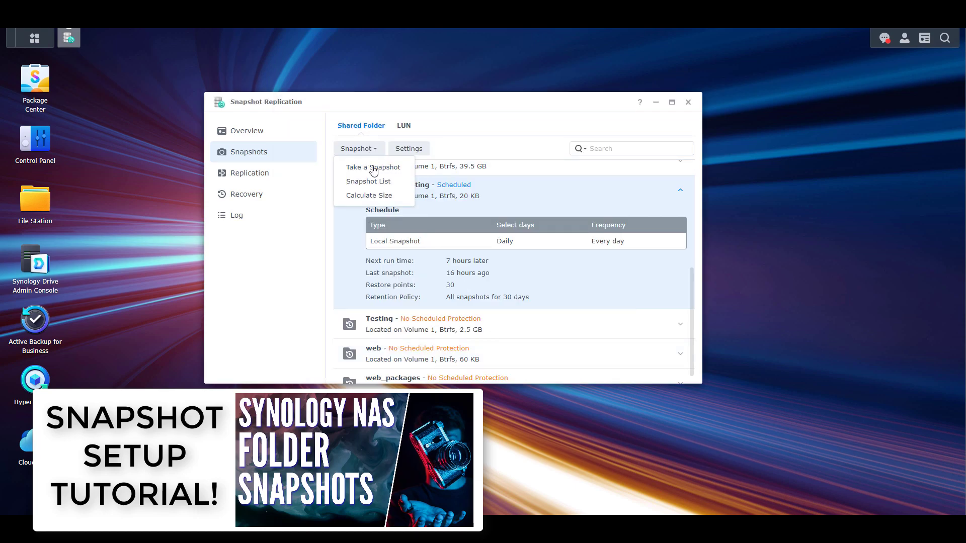
{"action": "left_click", "coordinate": [375, 185]}
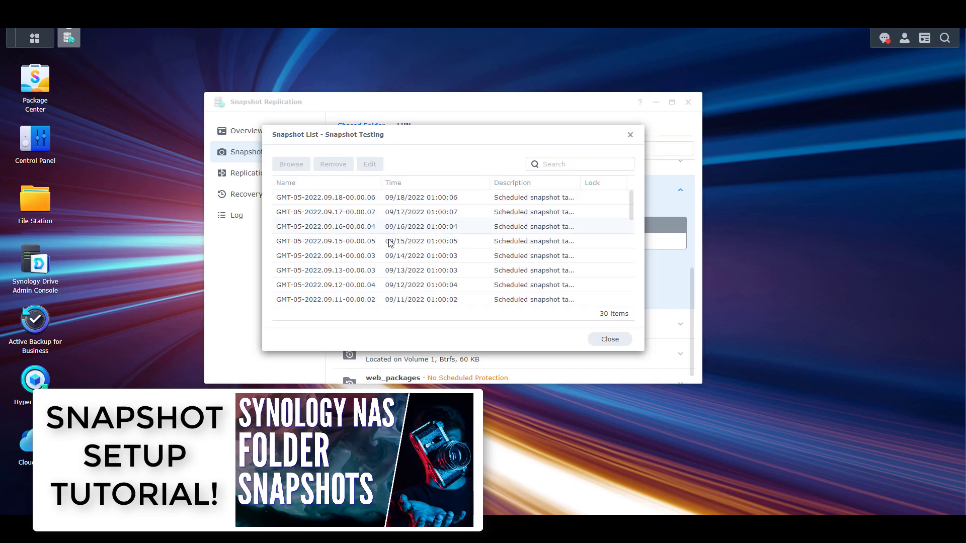
{"action": "left_click", "coordinate": [392, 201]}
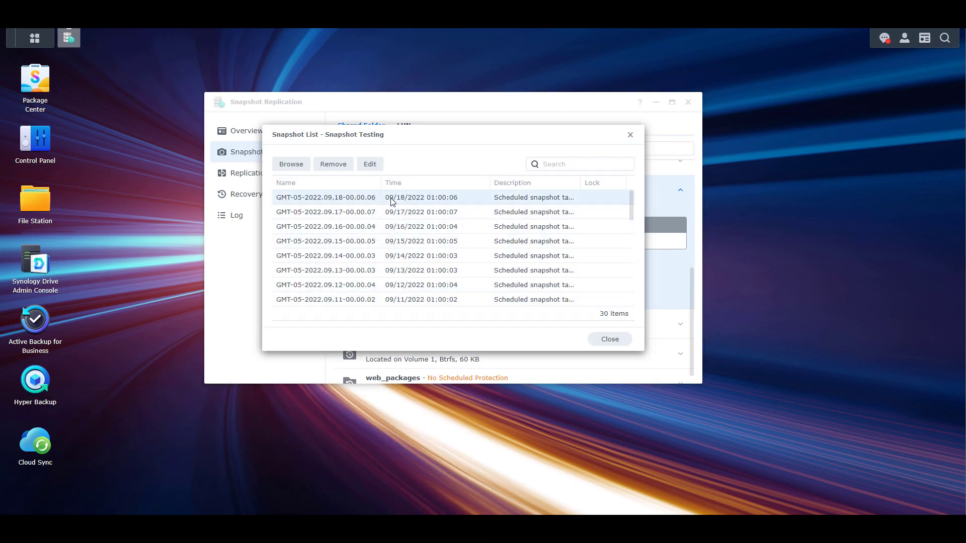
{"action": "left_click", "coordinate": [303, 168]}
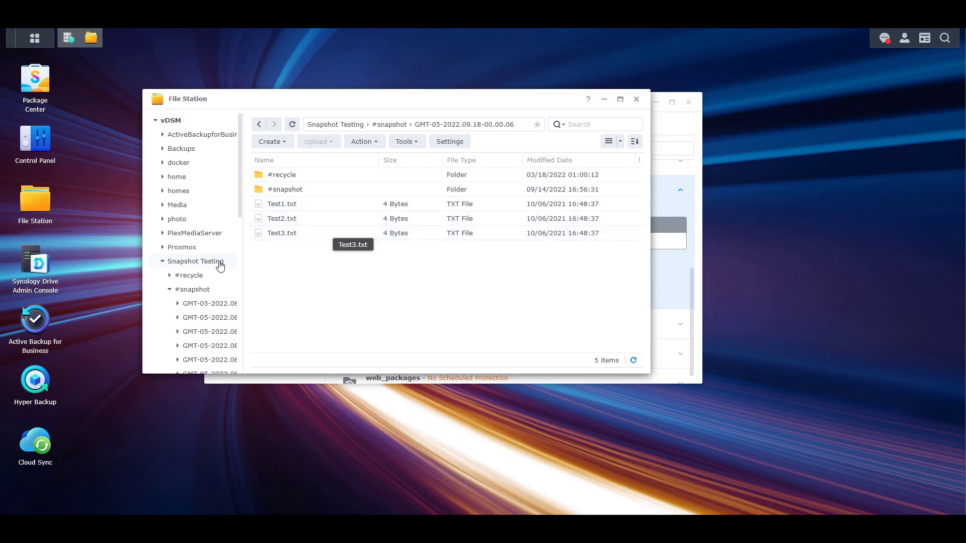
{"action": "scroll", "coordinate": [220, 266], "scroll_direction": "down", "scroll_amount": 5}
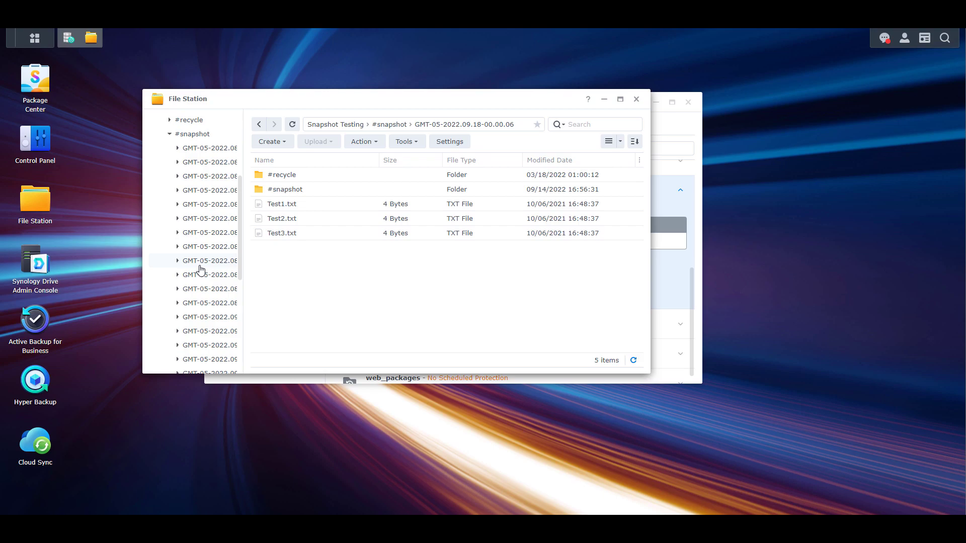
{"action": "scroll", "coordinate": [201, 271], "scroll_direction": "down", "scroll_amount": 2}
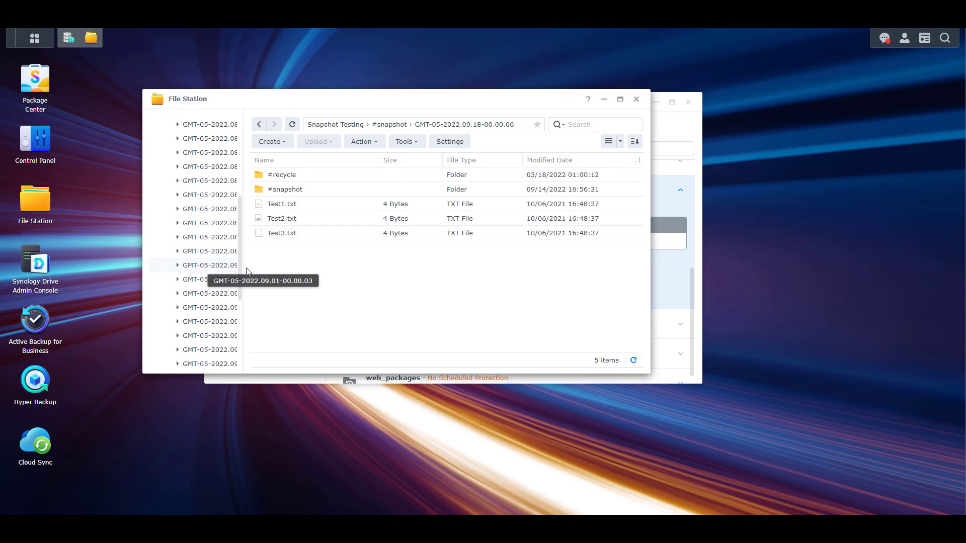
{"action": "scroll", "coordinate": [224, 261], "scroll_direction": "up", "scroll_amount": 4}
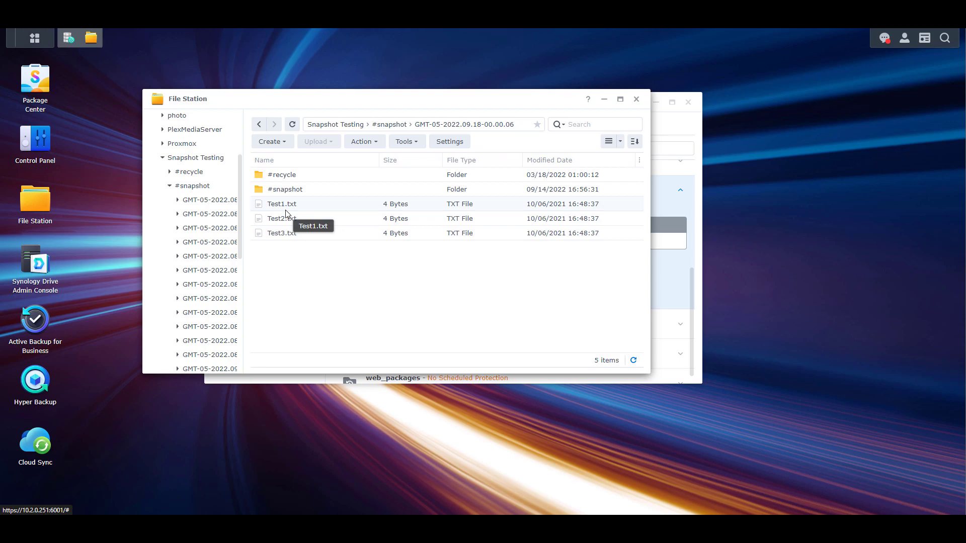
Step: Delete Test1.txt, Test2.txt and Test3.txt from the Snapshot Testing folder
{"action": "left_click", "coordinate": [206, 165]}
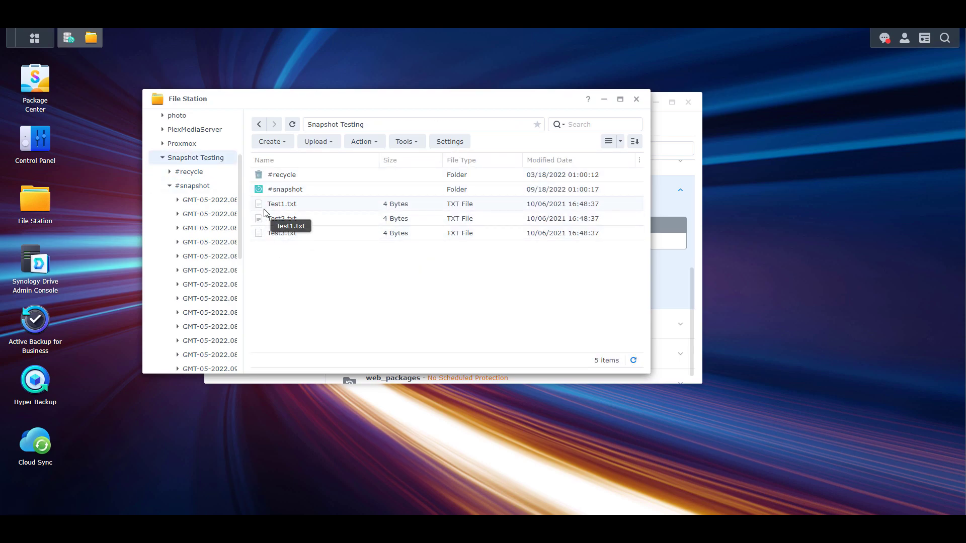
{"action": "left_click", "coordinate": [274, 205]}
{"action": "left_click", "coordinate": [286, 234], "text": "shift"}
{"action": "right_click", "coordinate": [286, 235]}
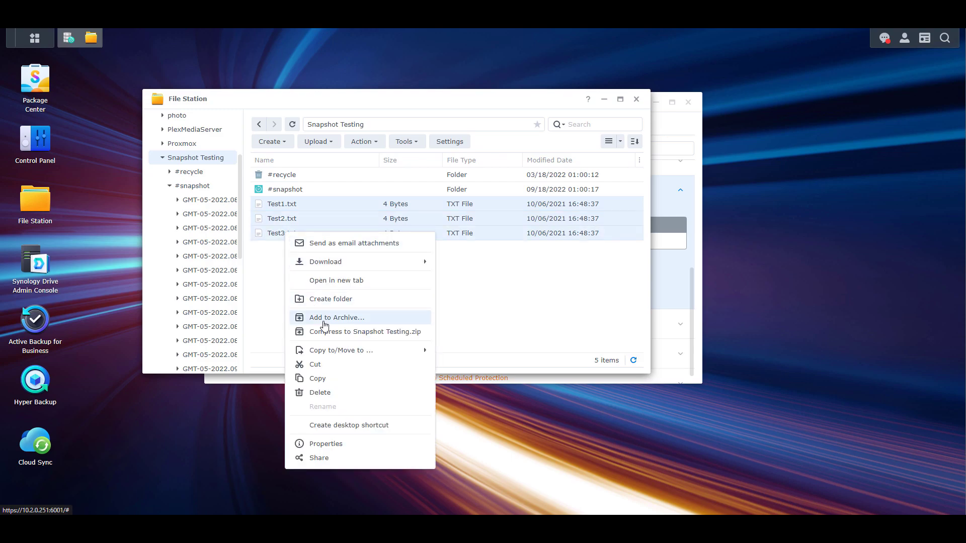
{"action": "left_click", "coordinate": [337, 395]}
{"action": "left_click", "coordinate": [452, 251]}
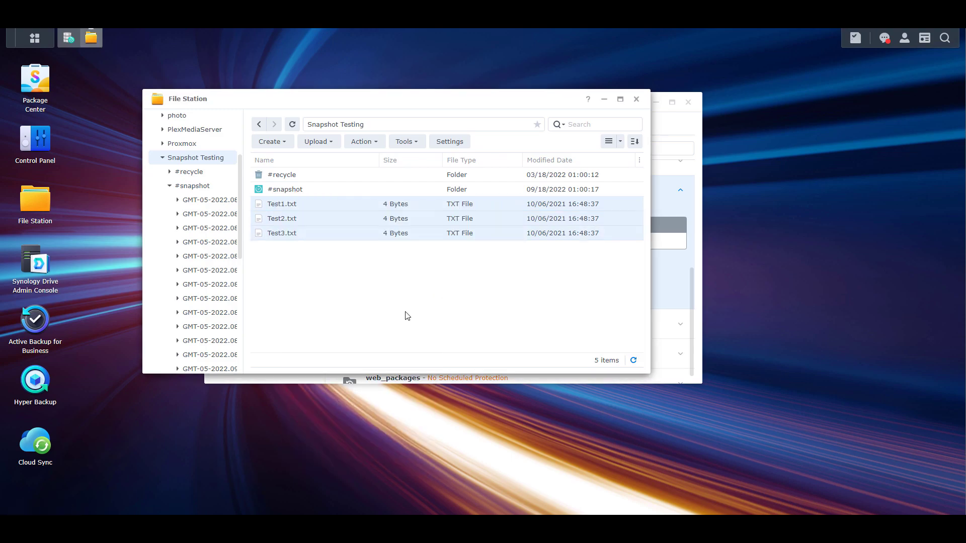
Step: Copy Test3.txt from the GMT-05-2022.08.20-00.00.07 snapshot back into Snapshot Testing and verify it
{"action": "left_click", "coordinate": [224, 203]}
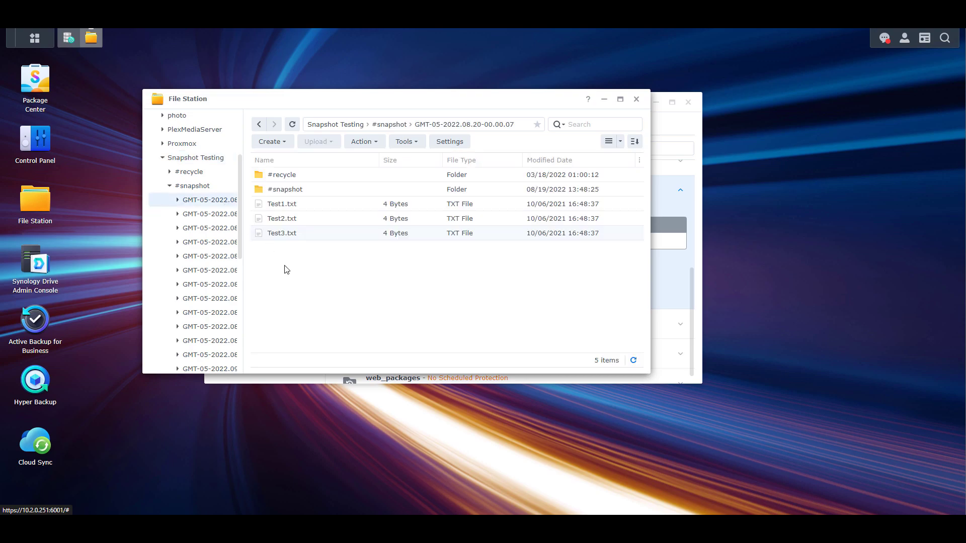
{"action": "right_click", "coordinate": [291, 235]}
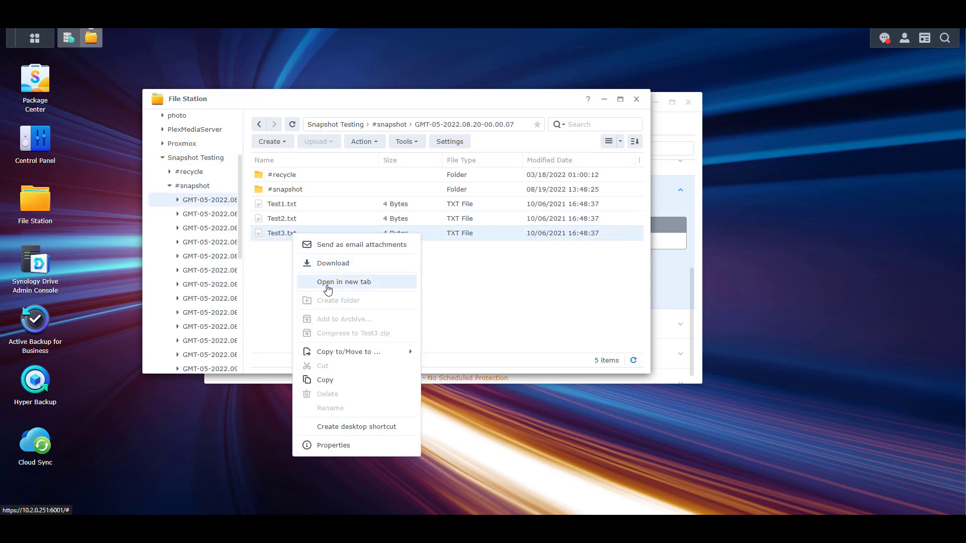
{"action": "mouse_move", "coordinate": [345, 355]}
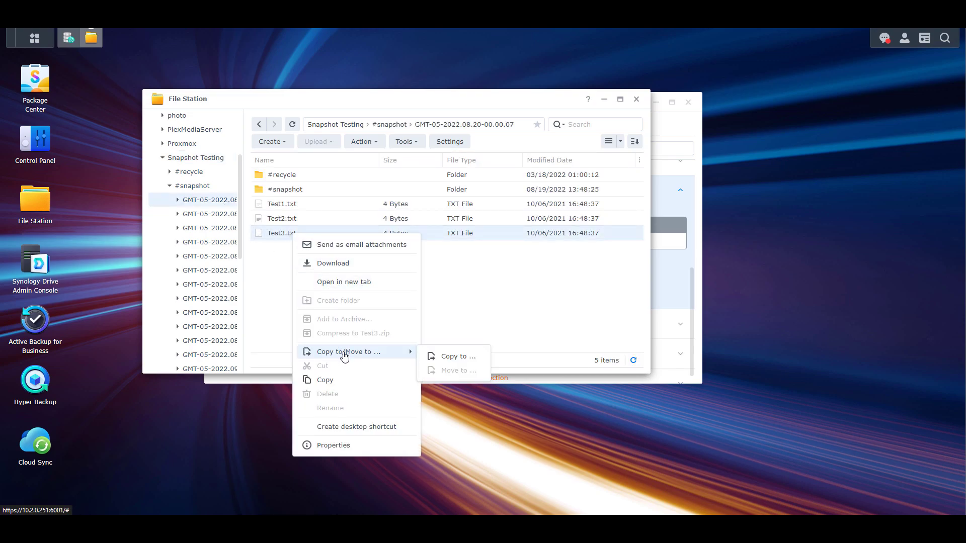
{"action": "left_click", "coordinate": [435, 357]}
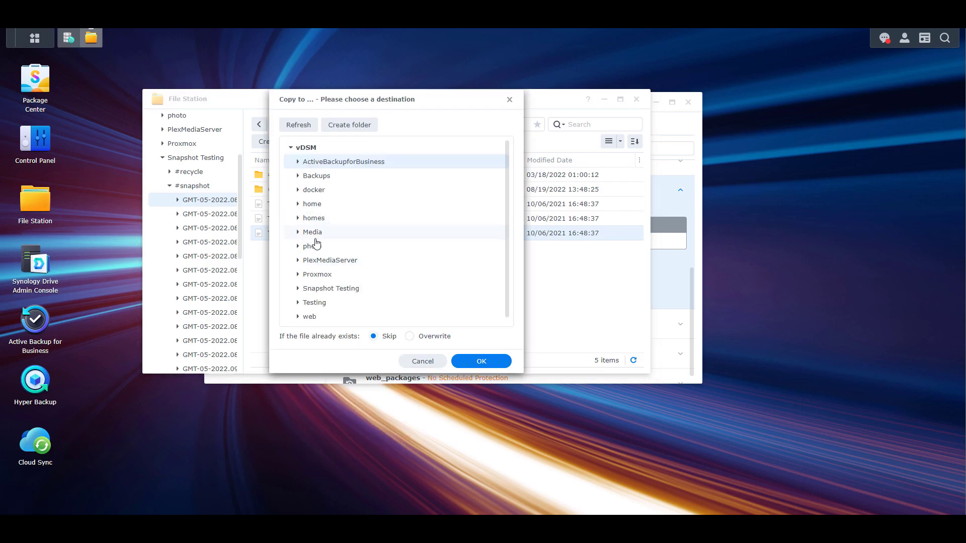
{"action": "left_click", "coordinate": [339, 292]}
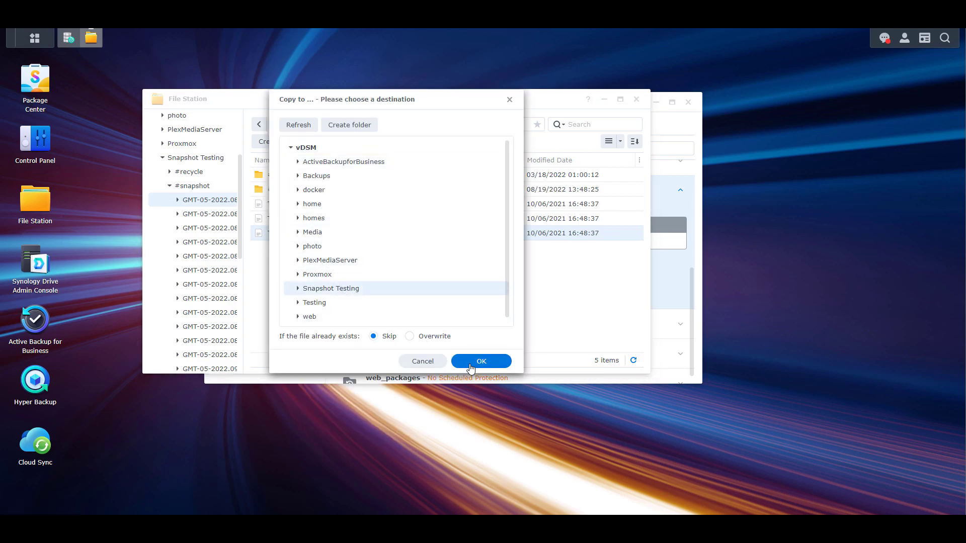
{"action": "left_click", "coordinate": [471, 365]}
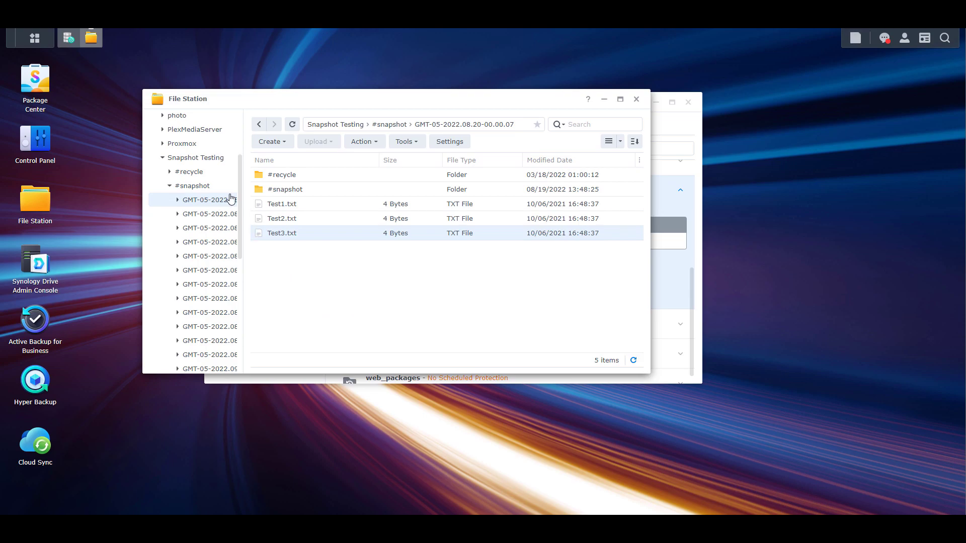
{"action": "left_click", "coordinate": [201, 159]}
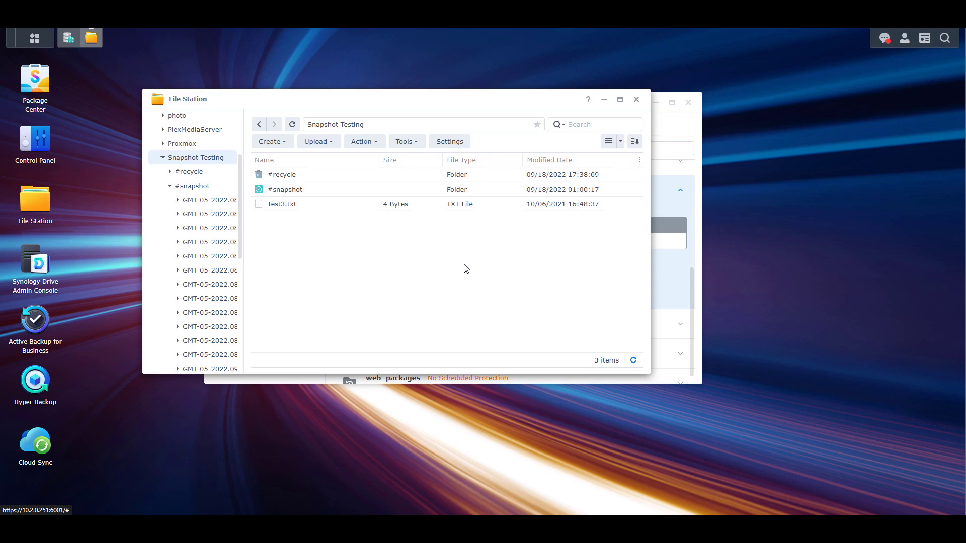
Step: Close the Snapshot Testing snapshot list and view its 30-day keep-all retention policy
{"action": "left_click", "coordinate": [663, 266]}
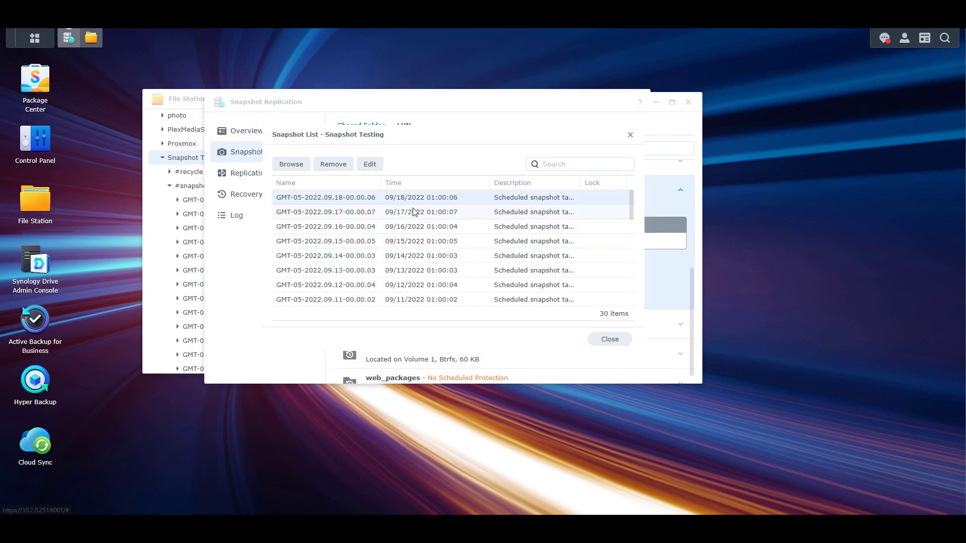
{"action": "left_click", "coordinate": [599, 338]}
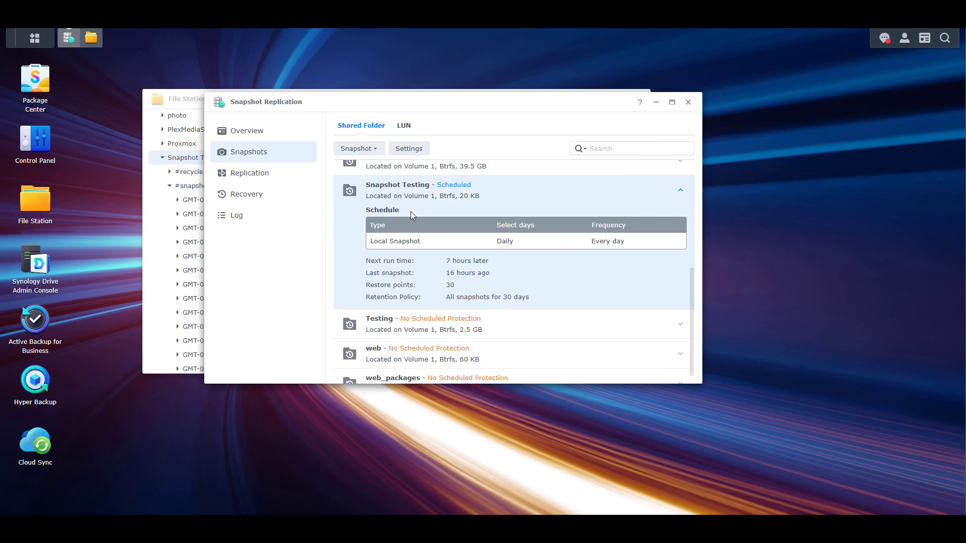
{"action": "left_click", "coordinate": [401, 151]}
{"action": "left_click", "coordinate": [367, 132]}
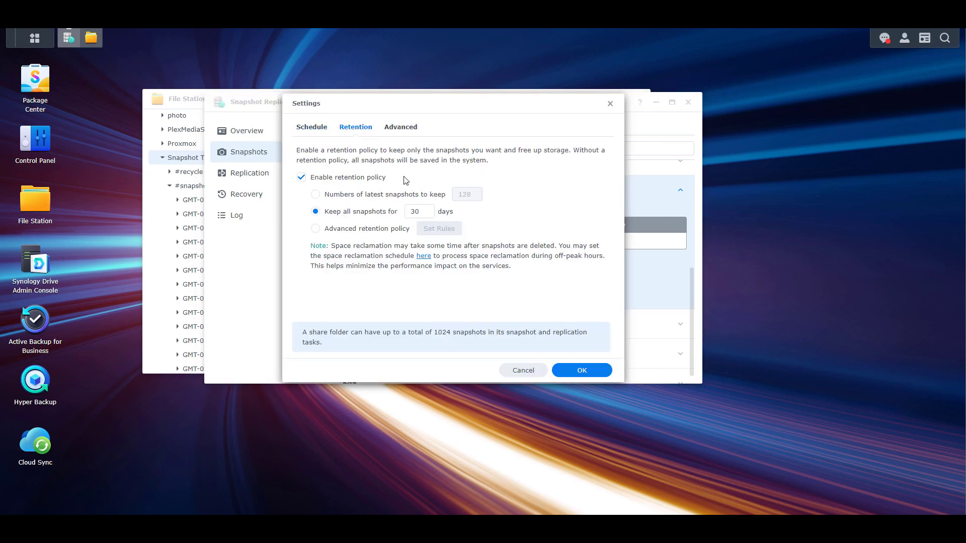